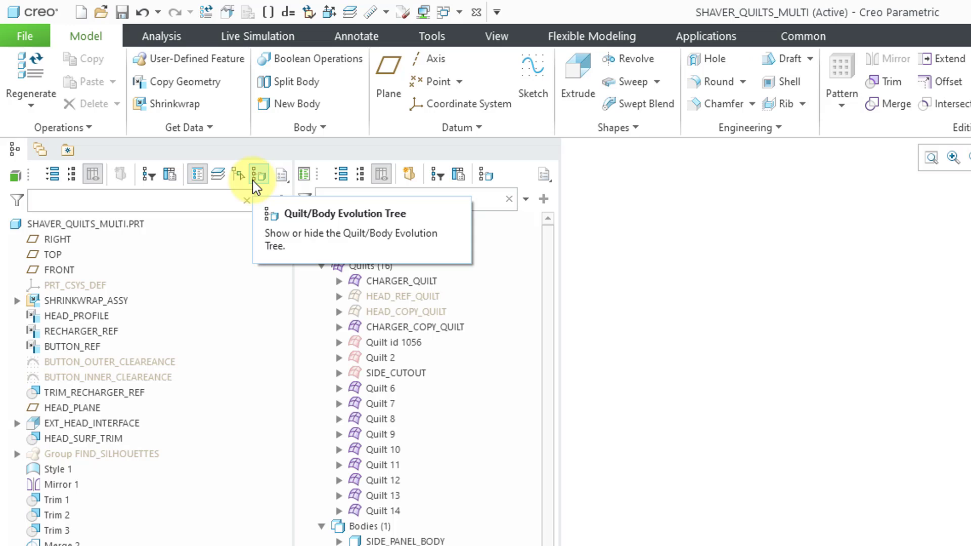
Step: Briefly check the Quilt/Body Evolution Tree, then expand Bodies (1) and Quilts (16) under Design Items
{"action": "left_click", "coordinate": [486, 177]}
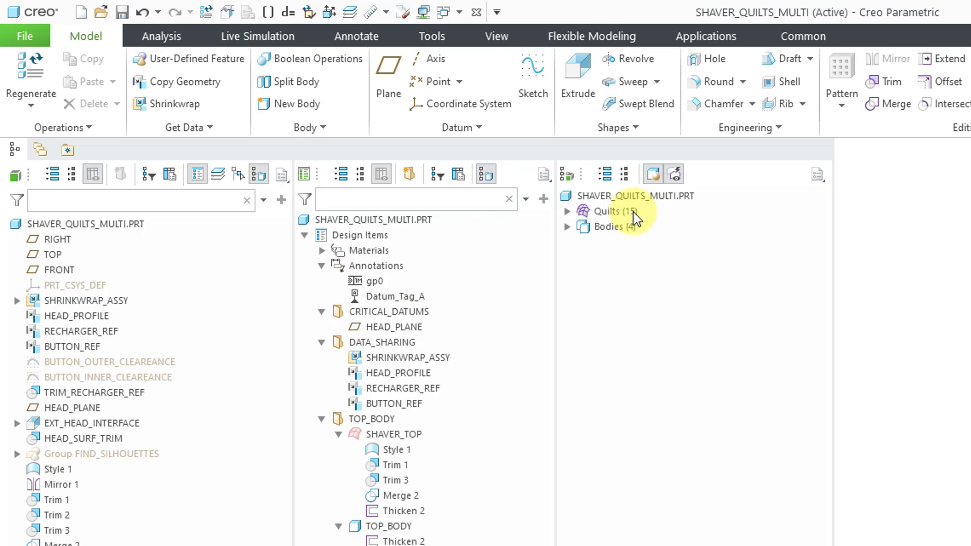
{"action": "left_click", "coordinate": [567, 211]}
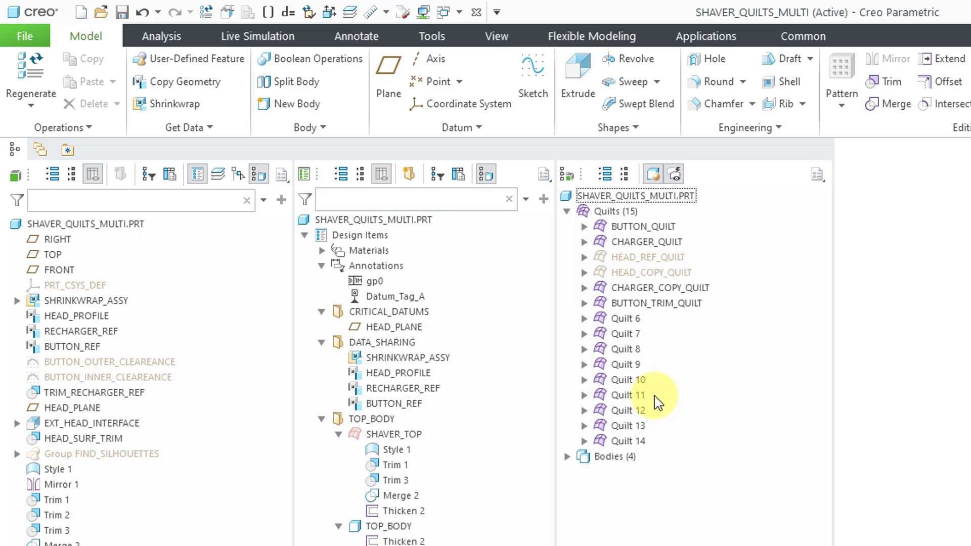
{"action": "left_click", "coordinate": [487, 175]}
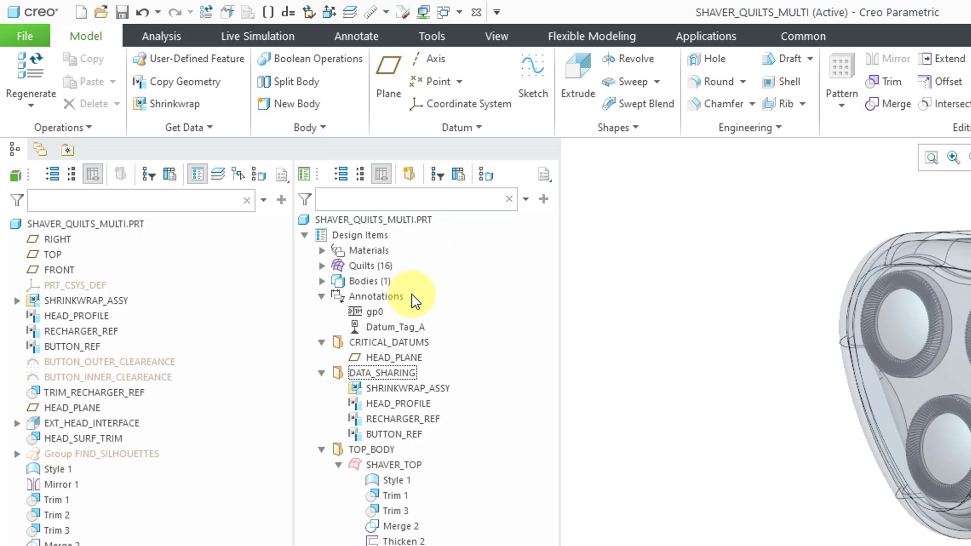
{"action": "left_click", "coordinate": [322, 280]}
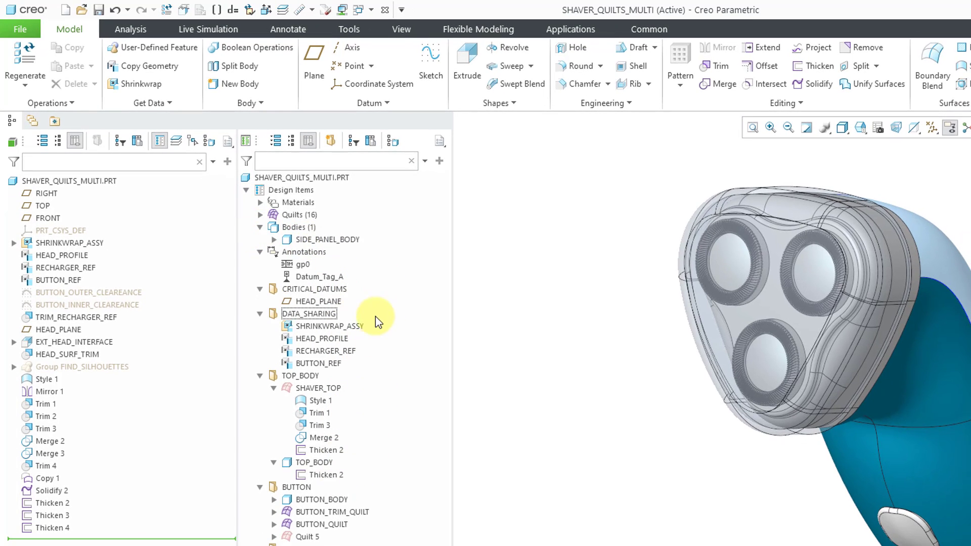
{"action": "left_click", "coordinate": [260, 214]}
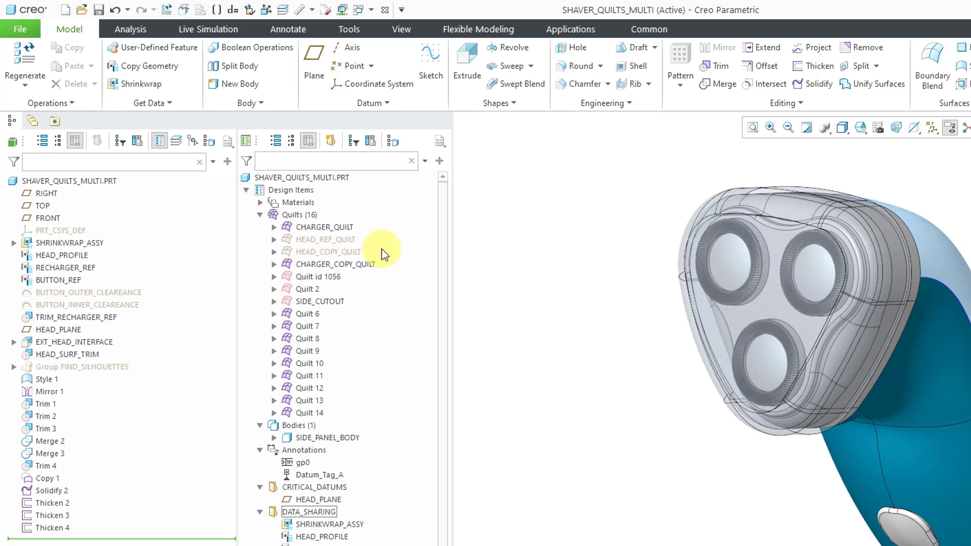
Step: Reopen the Quilt/Body Evolution Tree and expand its Bodies (4) and Quilts (15) nodes
{"action": "left_click", "coordinate": [392, 144]}
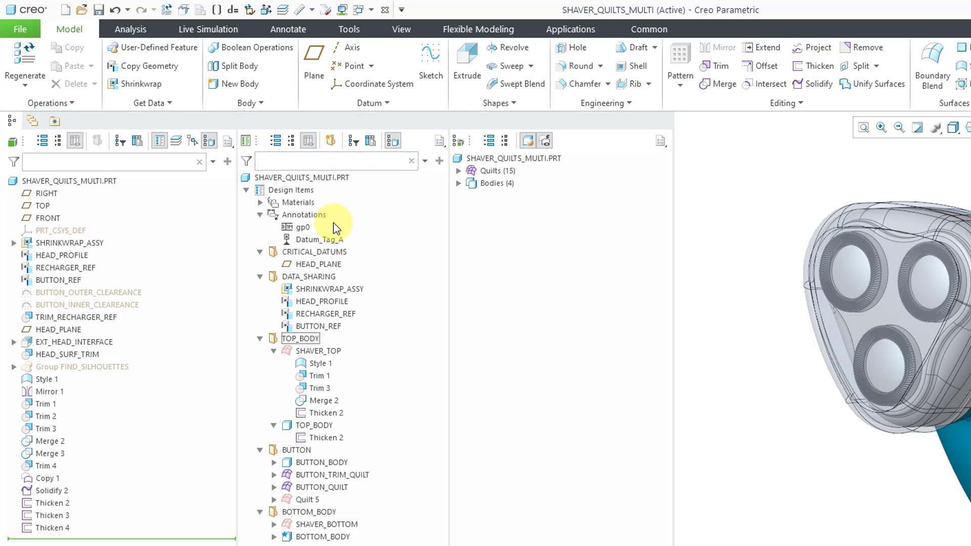
{"action": "left_click", "coordinate": [458, 183]}
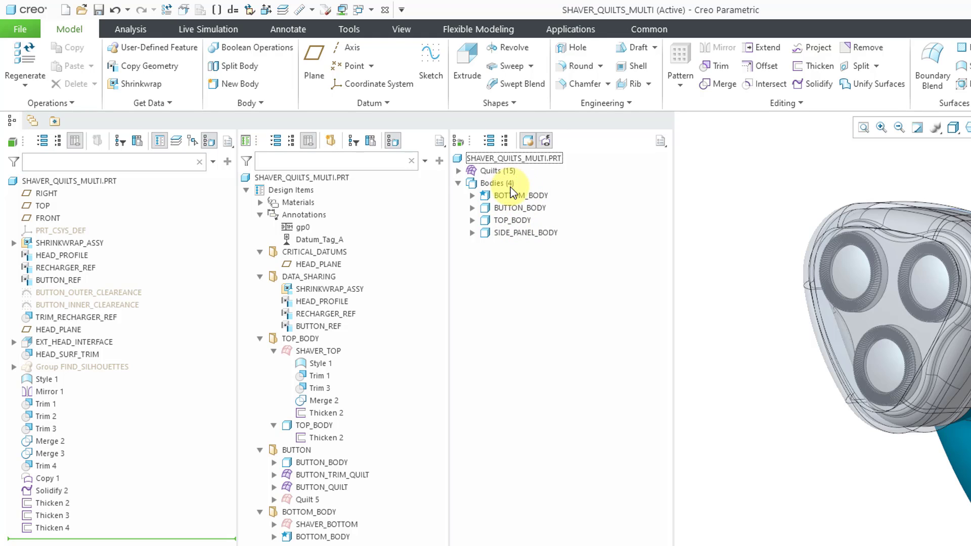
{"action": "left_click", "coordinate": [457, 171]}
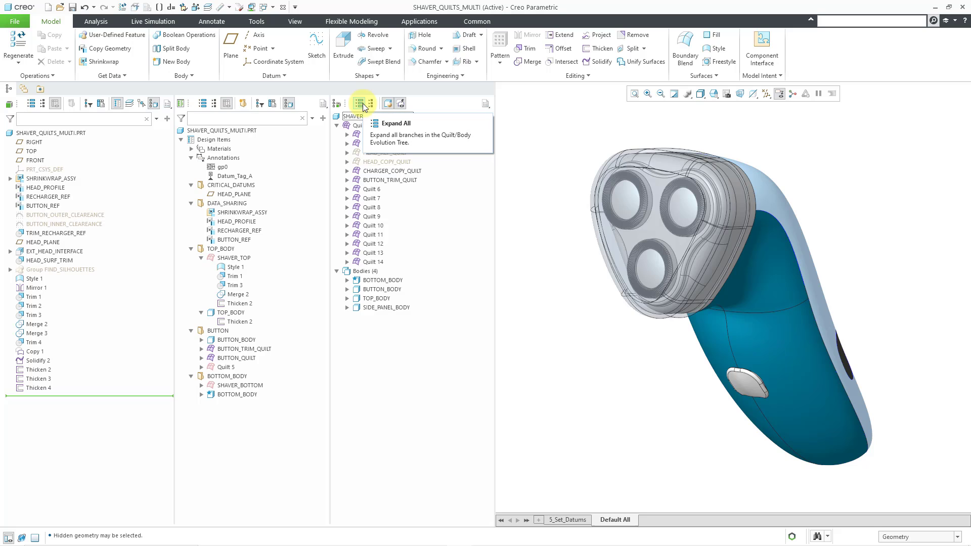
Step: Expand every branch of the evolution tree and hide its contributing features
{"action": "left_click", "coordinate": [363, 105]}
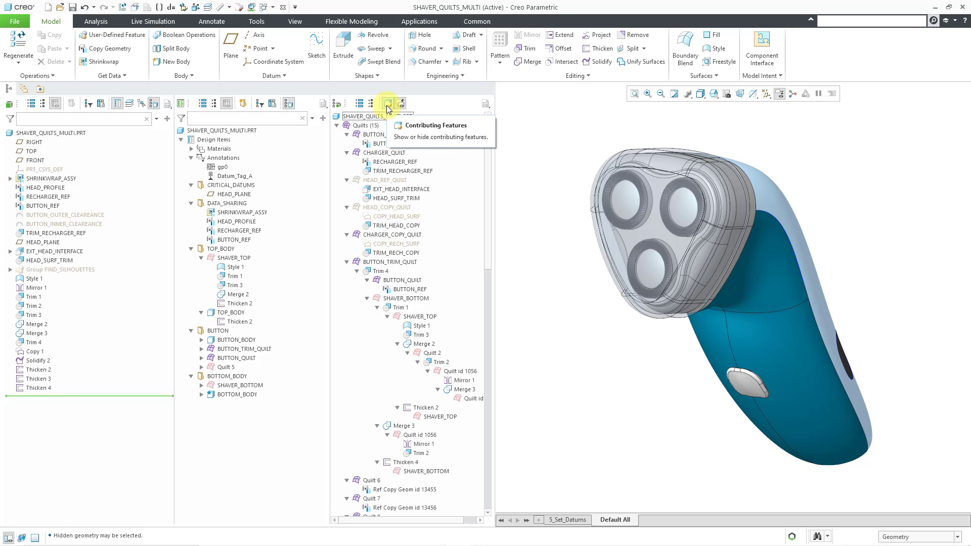
{"action": "left_click", "coordinate": [388, 103]}
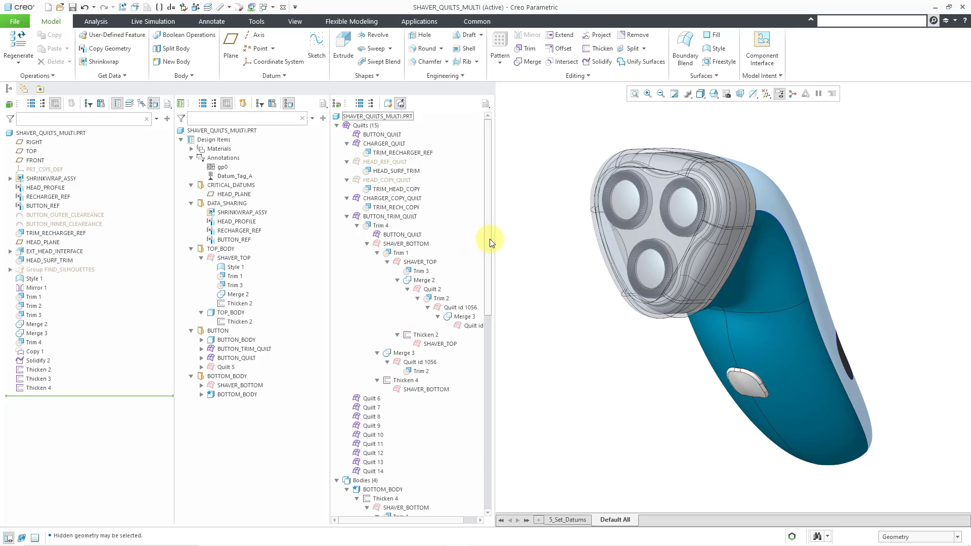
Step: Highlight Merge 3, Quilt id 1056, Trim 2, Merge 2 and SHAVER_TOP from BOTTOM_BODY's history on the model
{"action": "left_click_drag", "start_coordinate": [490, 238], "coordinate": [484, 375]}
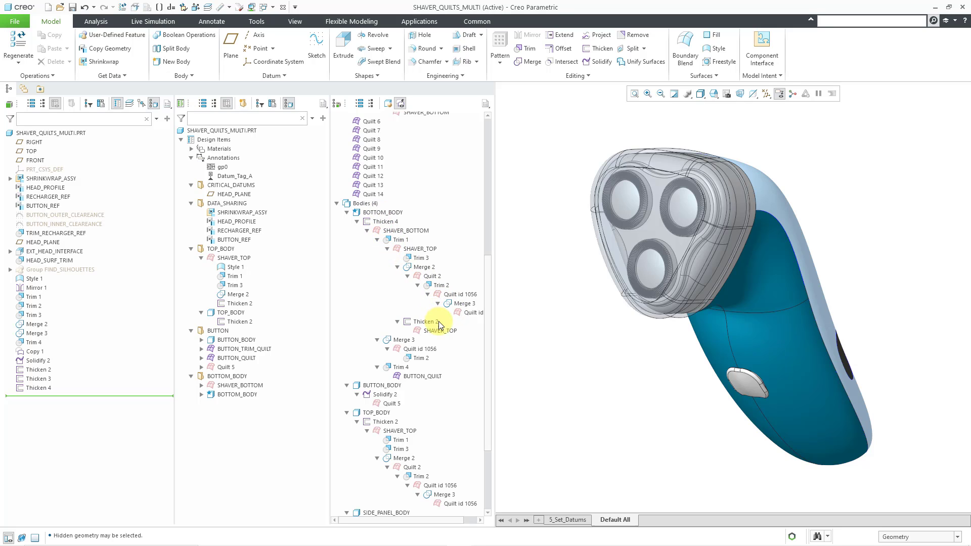
{"action": "left_click", "coordinate": [467, 311]}
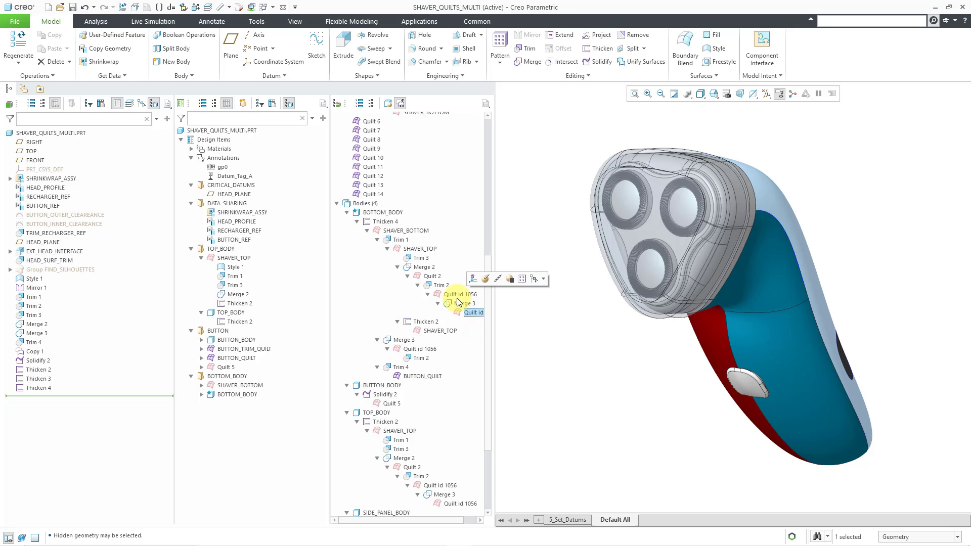
{"action": "left_click", "coordinate": [461, 304]}
{"action": "left_click", "coordinate": [448, 293]}
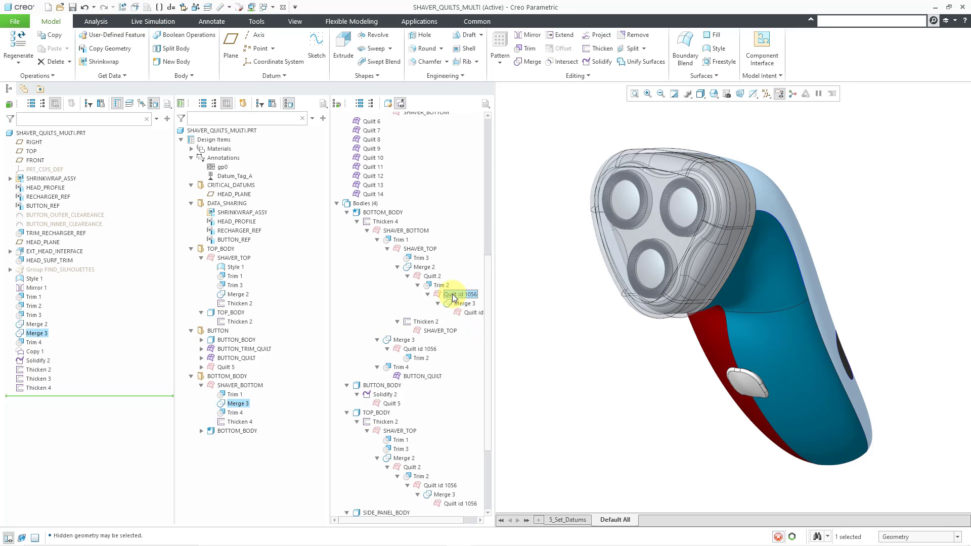
{"action": "left_click", "coordinate": [442, 286]}
{"action": "left_click", "coordinate": [424, 266]}
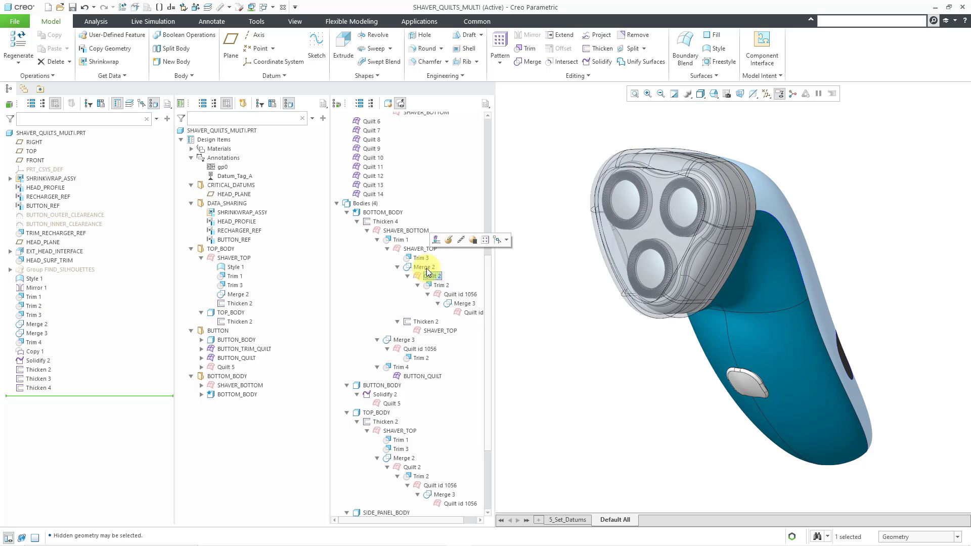
{"action": "left_click", "coordinate": [420, 249]}
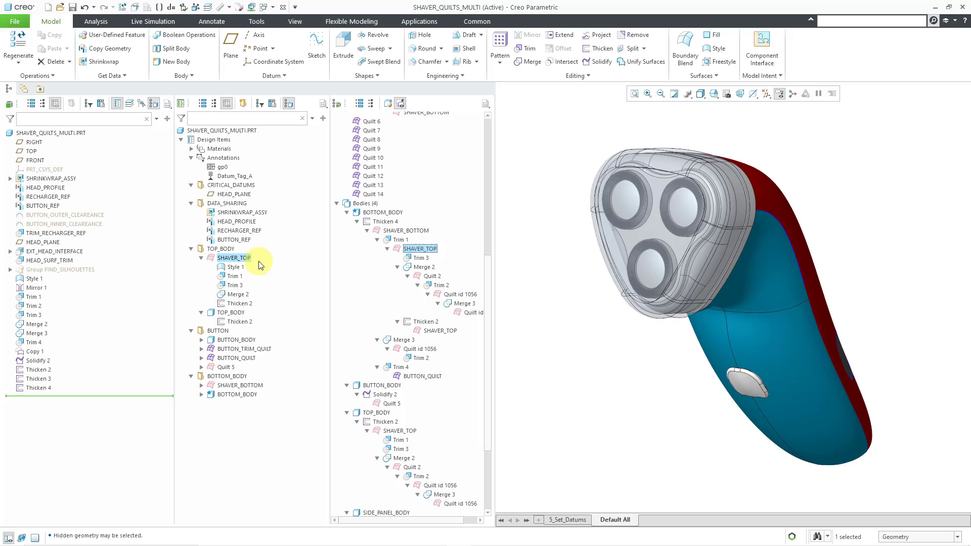
Step: Clear the selection, then highlight Merge 2 and Trim 3 under BOTTOM_BODY on the model
{"action": "left_click", "coordinate": [515, 329]}
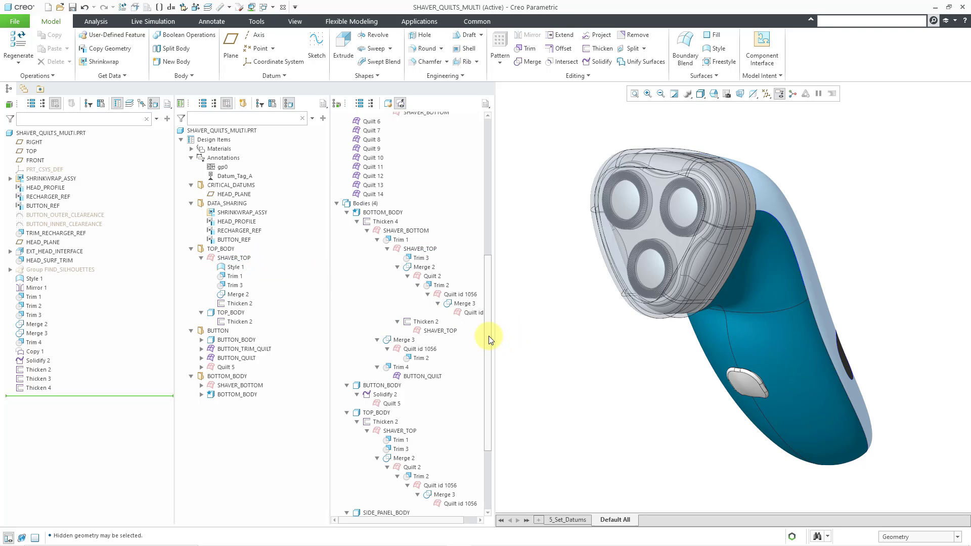
{"action": "left_click_drag", "start_coordinate": [489, 336], "coordinate": [493, 257]}
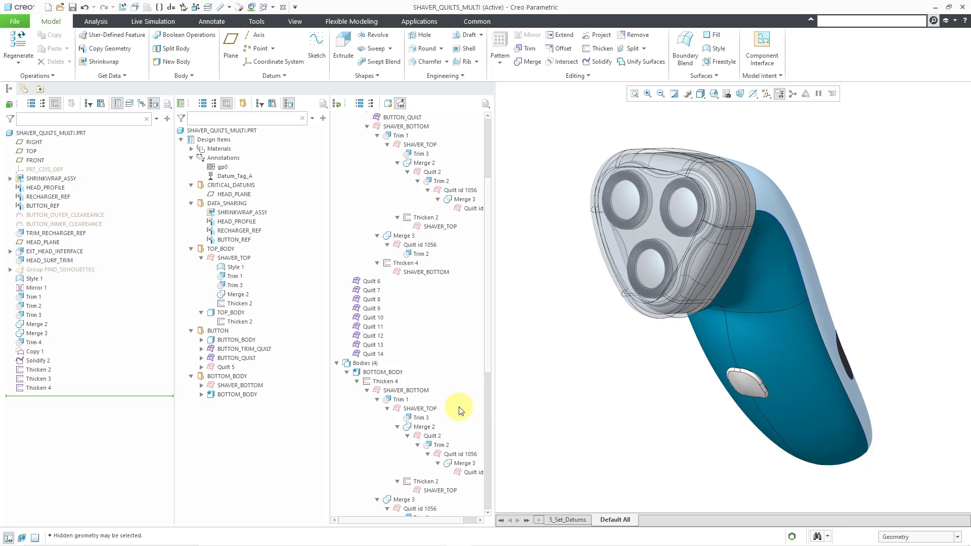
{"action": "left_click", "coordinate": [427, 428]}
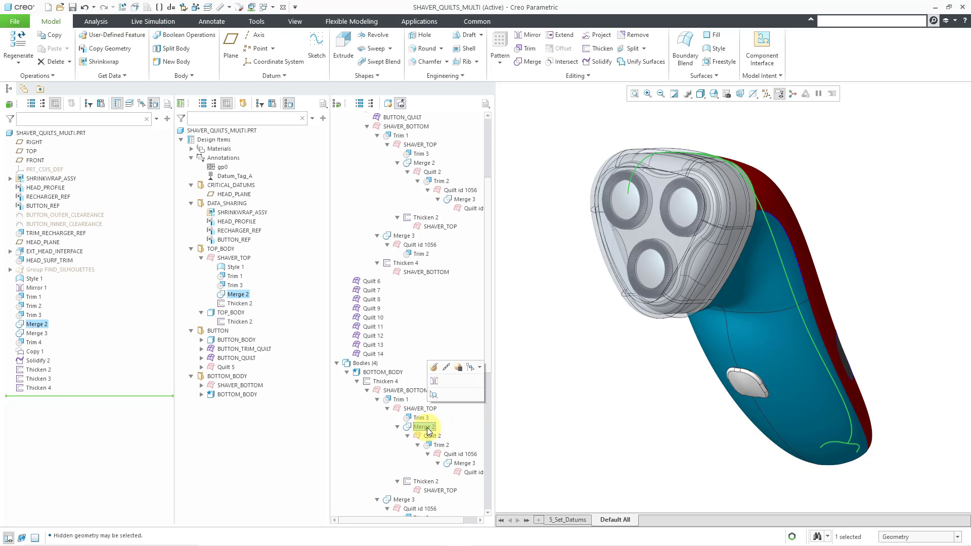
{"action": "left_click", "coordinate": [421, 417]}
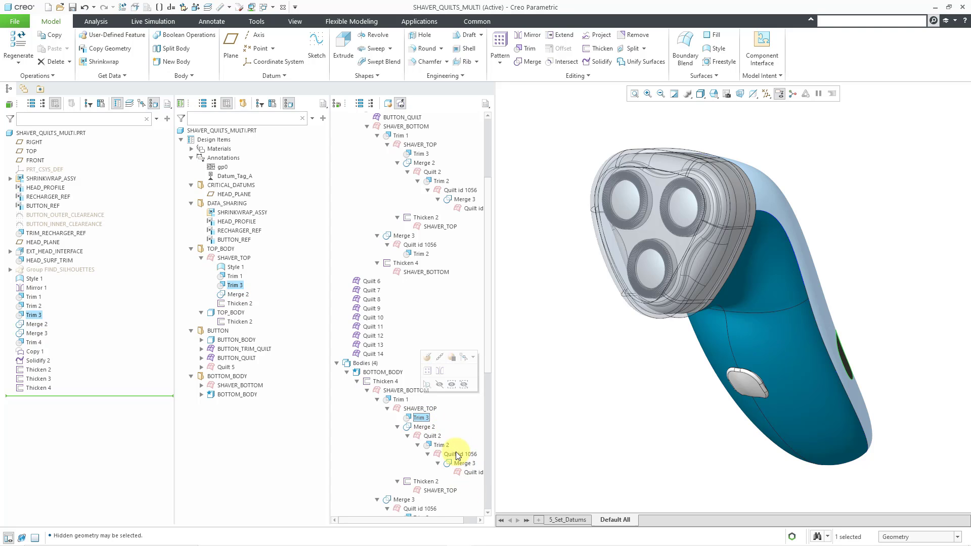
{"action": "scroll", "coordinate": [453, 448], "scroll_direction": "down", "scroll_amount": 3}
{"action": "scroll", "coordinate": [454, 448], "scroll_direction": "down", "scroll_amount": 4}
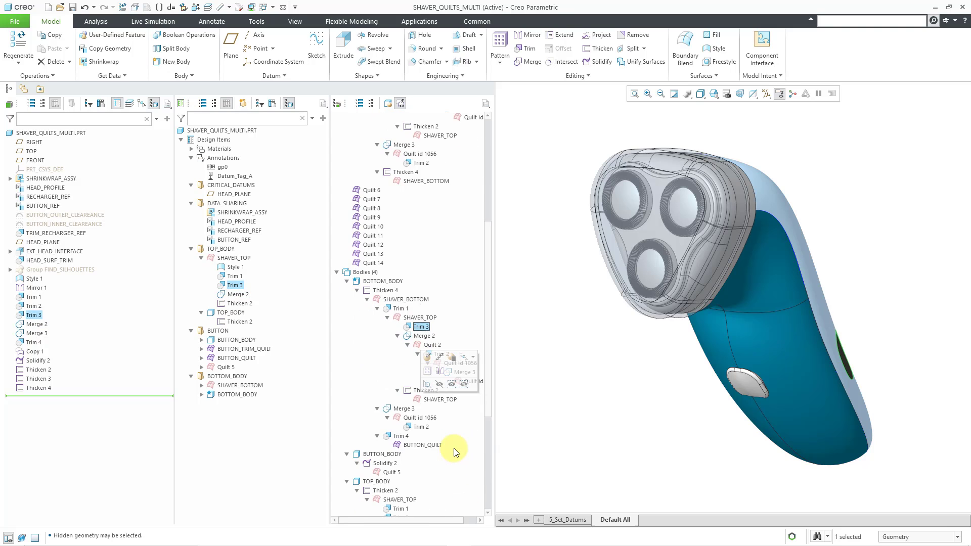
{"action": "scroll", "coordinate": [454, 448], "scroll_direction": "down", "scroll_amount": 5}
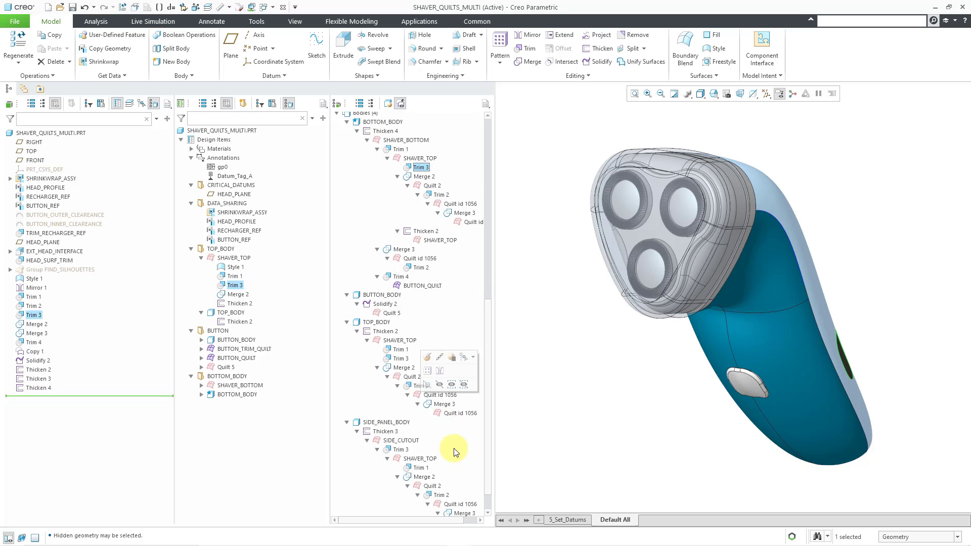
{"action": "scroll", "coordinate": [491, 411], "scroll_direction": "up", "scroll_amount": 6}
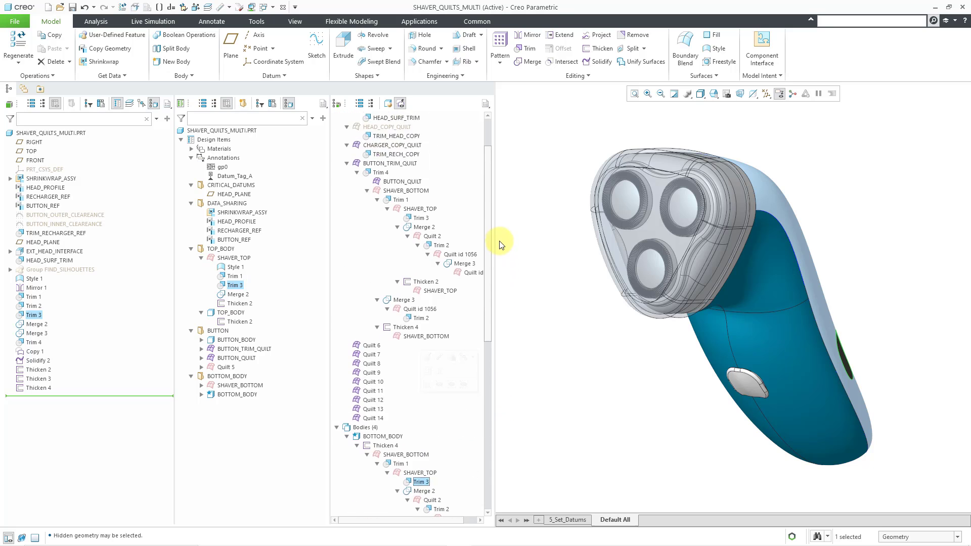
Step: Show contributing features again and highlight Mirror 1, Thicken 4 and Solidify 2 on the model
{"action": "left_click", "coordinate": [388, 104]}
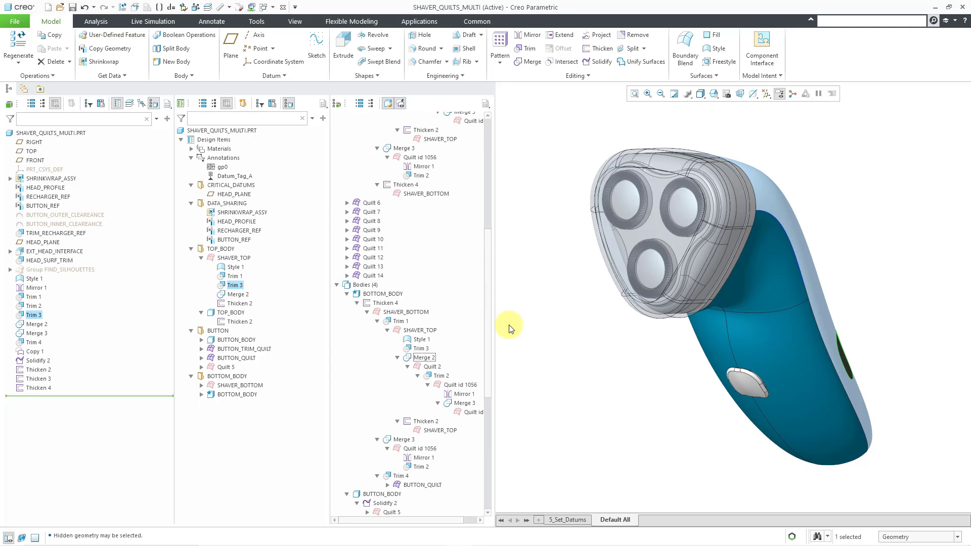
{"action": "left_click", "coordinate": [464, 394]}
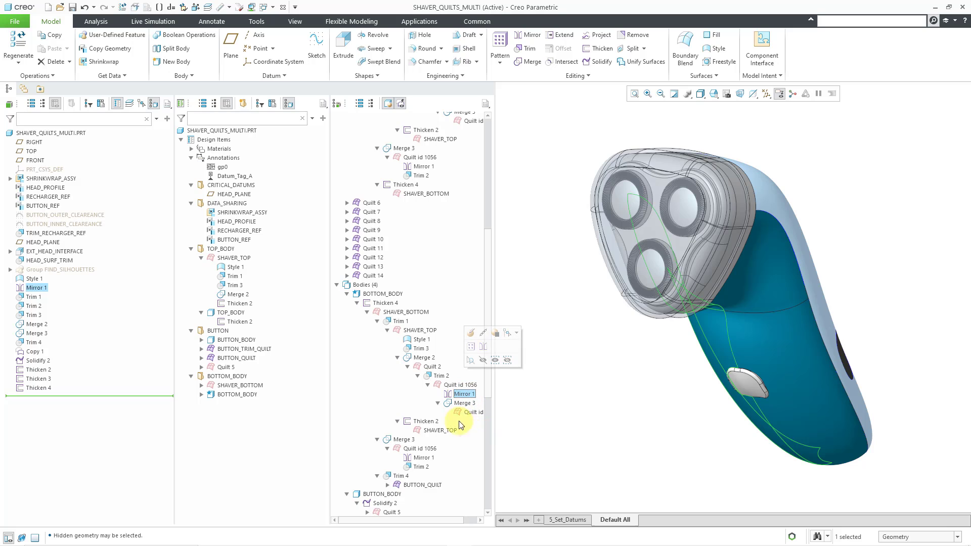
{"action": "left_click", "coordinate": [392, 304]}
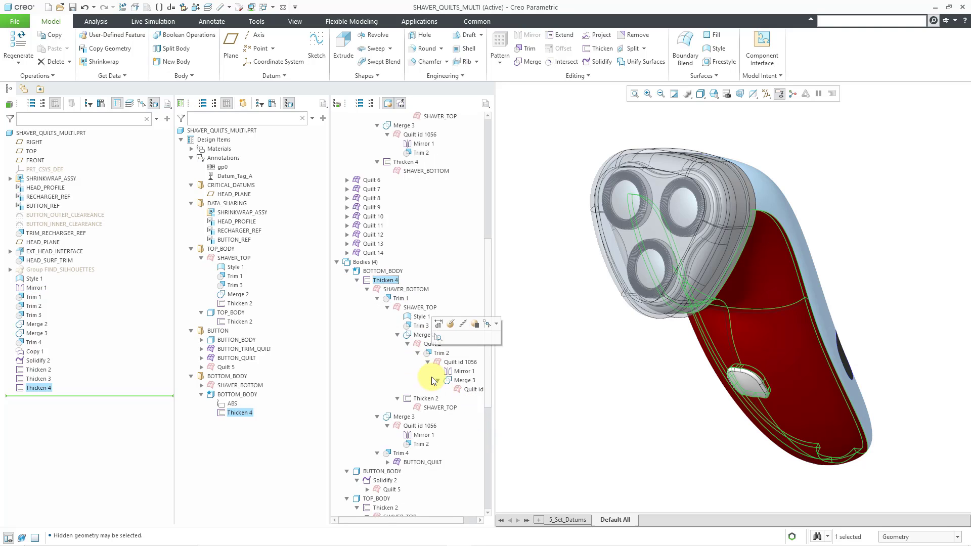
{"action": "scroll", "coordinate": [378, 415], "scroll_direction": "down", "scroll_amount": 3}
{"action": "left_click", "coordinate": [379, 414]}
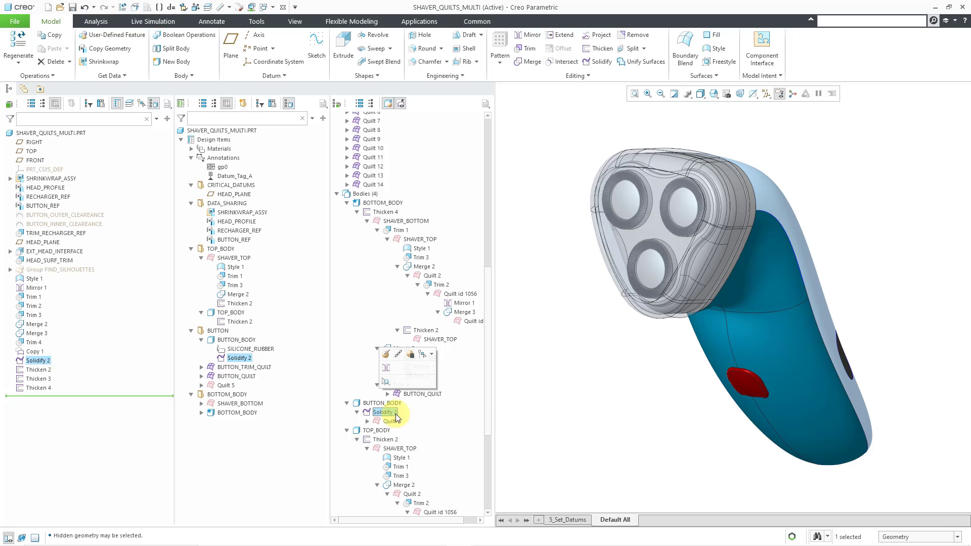
{"action": "left_click", "coordinate": [521, 372]}
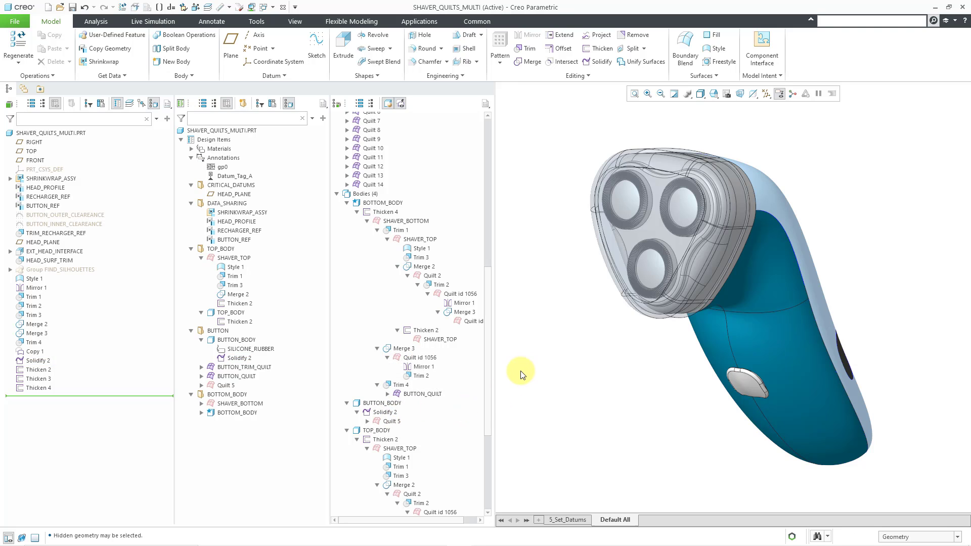
{"action": "left_click_drag", "start_coordinate": [488, 353], "coordinate": [488, 239]}
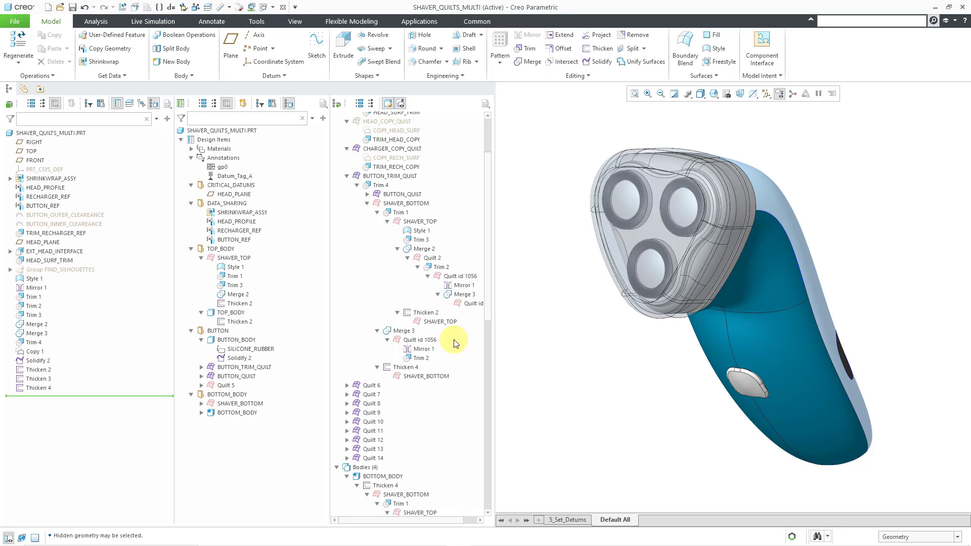
{"action": "left_click_drag", "start_coordinate": [490, 293], "coordinate": [490, 257]}
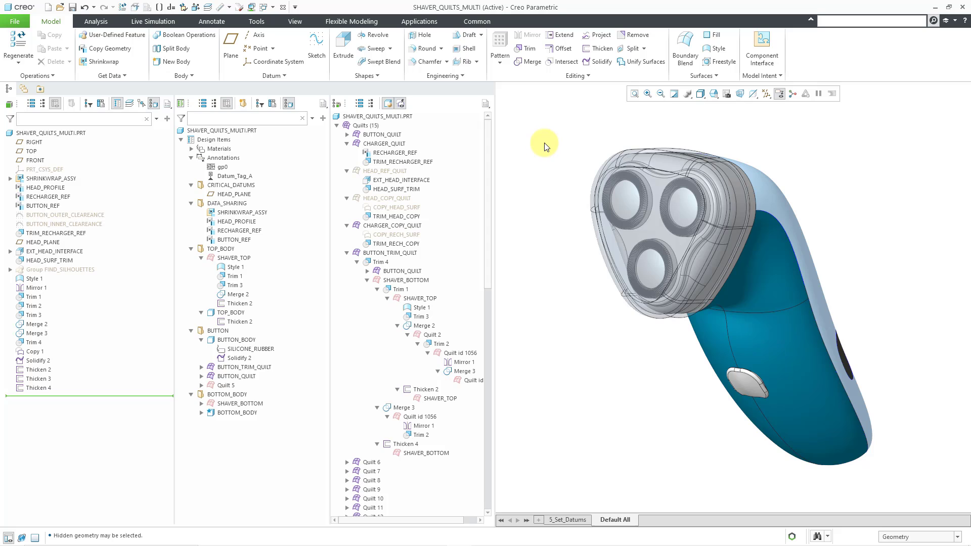
Step: Switch the model's display style to Wireframe
{"action": "left_click", "coordinate": [701, 95]}
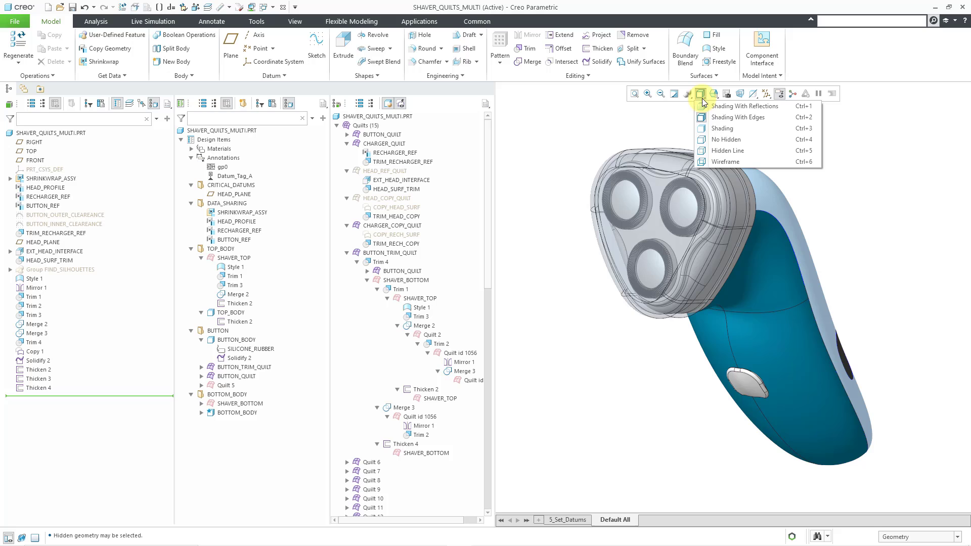
{"action": "left_click", "coordinate": [726, 161]}
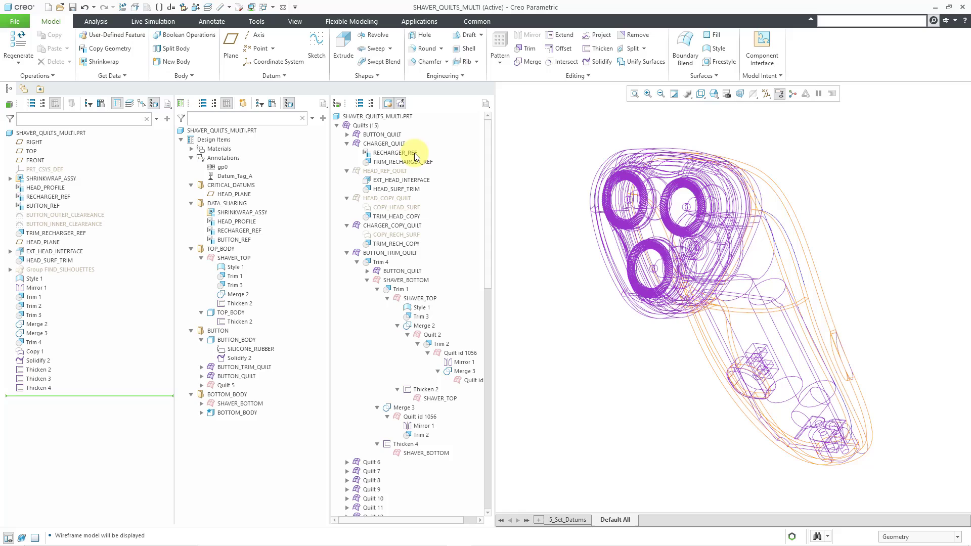
Step: Select all four features contained in DATA_SHARING and hide them
{"action": "left_click", "coordinate": [234, 205]}
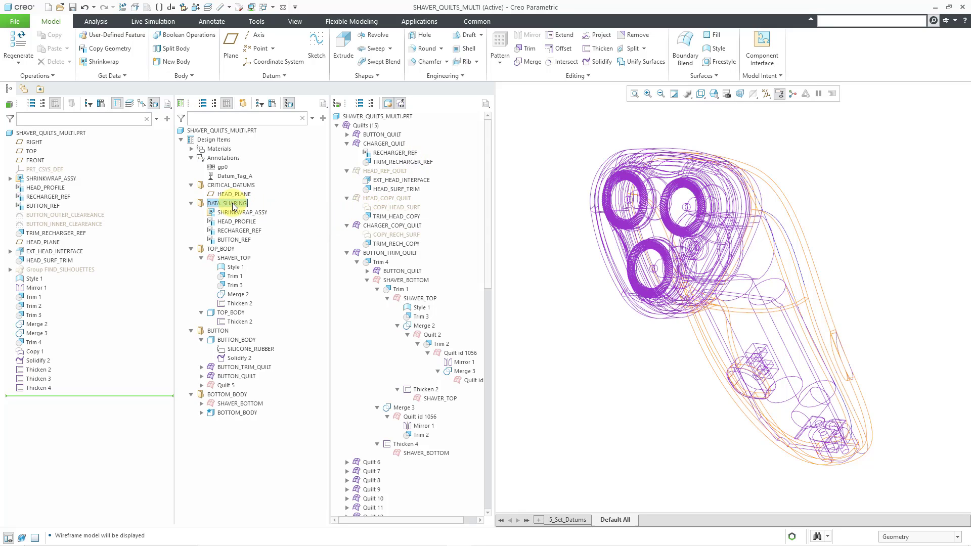
{"action": "right_click", "coordinate": [235, 206]}
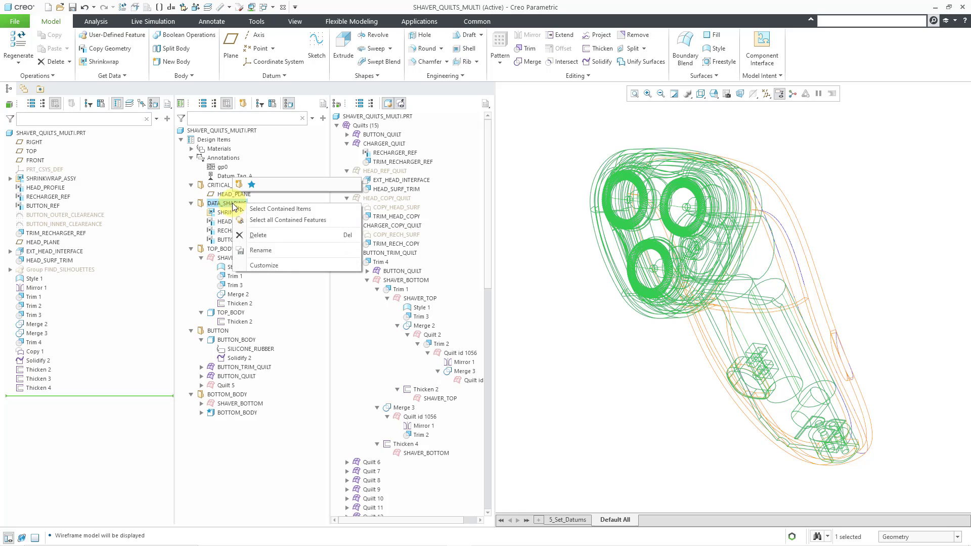
{"action": "left_click", "coordinate": [271, 219]}
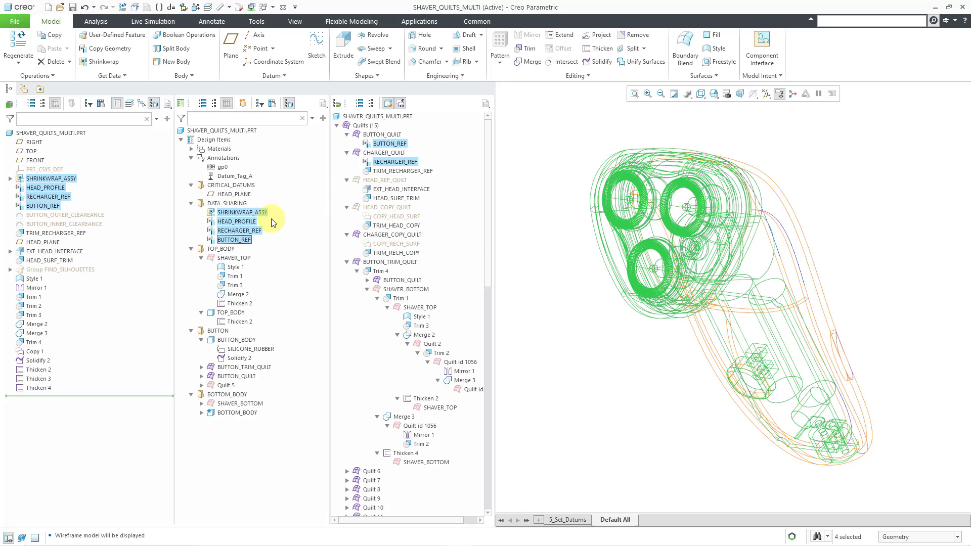
{"action": "right_click", "coordinate": [271, 218]}
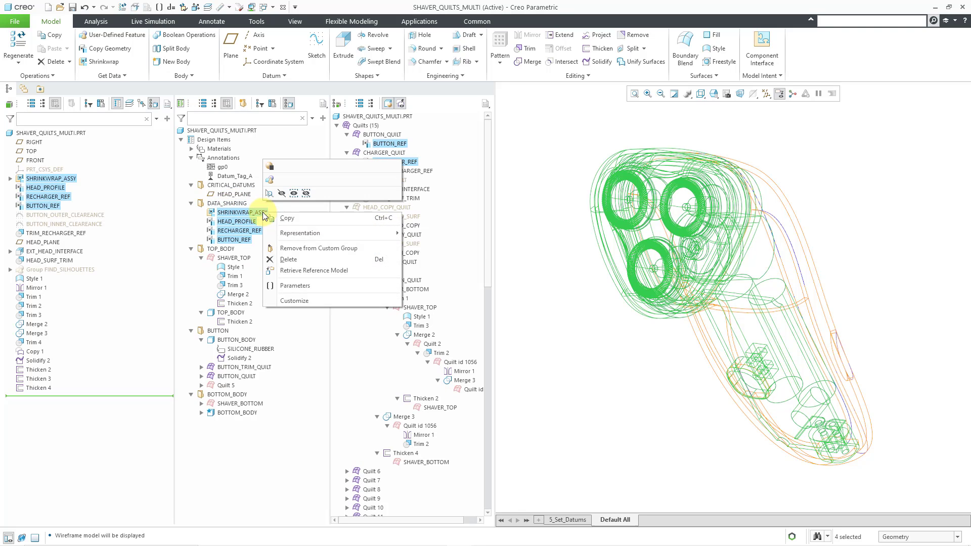
{"action": "left_click", "coordinate": [282, 195]}
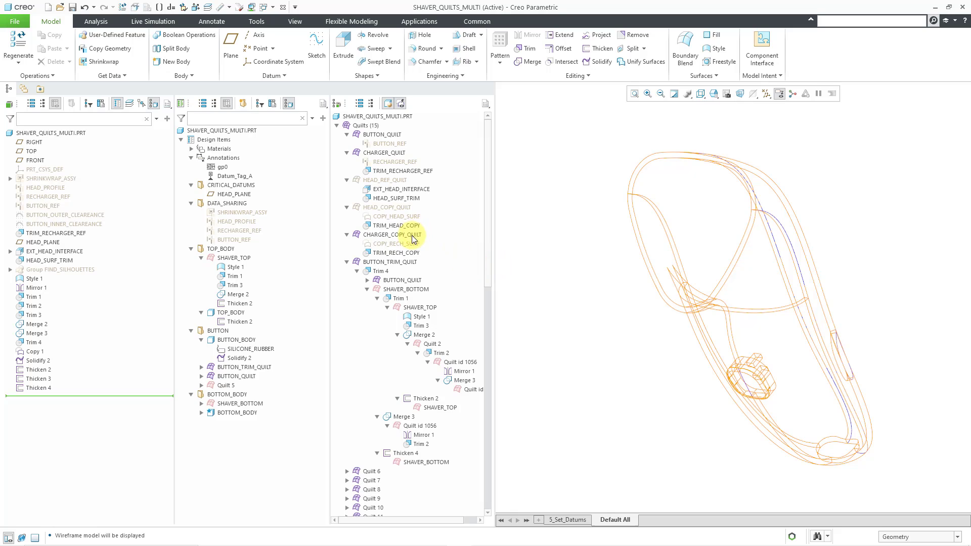
{"action": "left_click", "coordinate": [383, 136]}
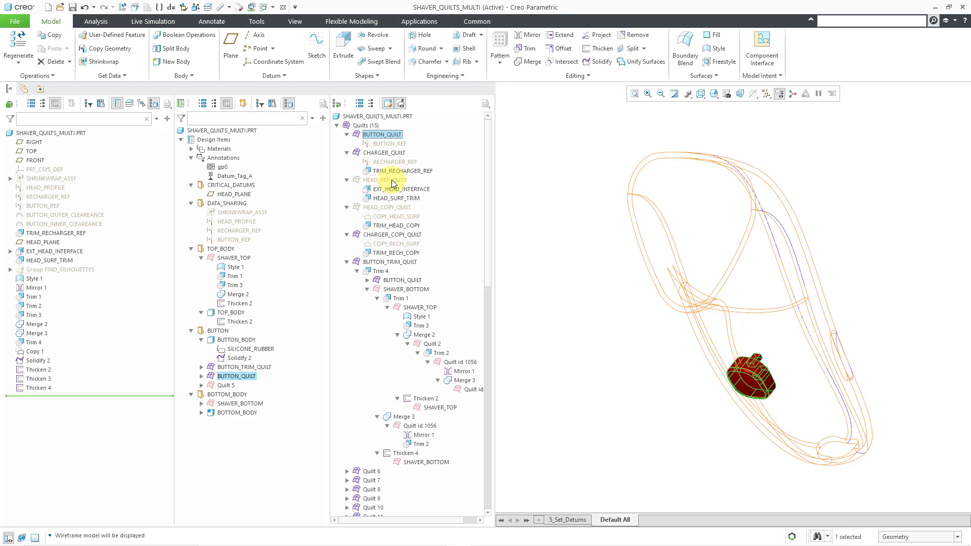
{"action": "scroll", "coordinate": [404, 235], "scroll_direction": "down", "scroll_amount": 10}
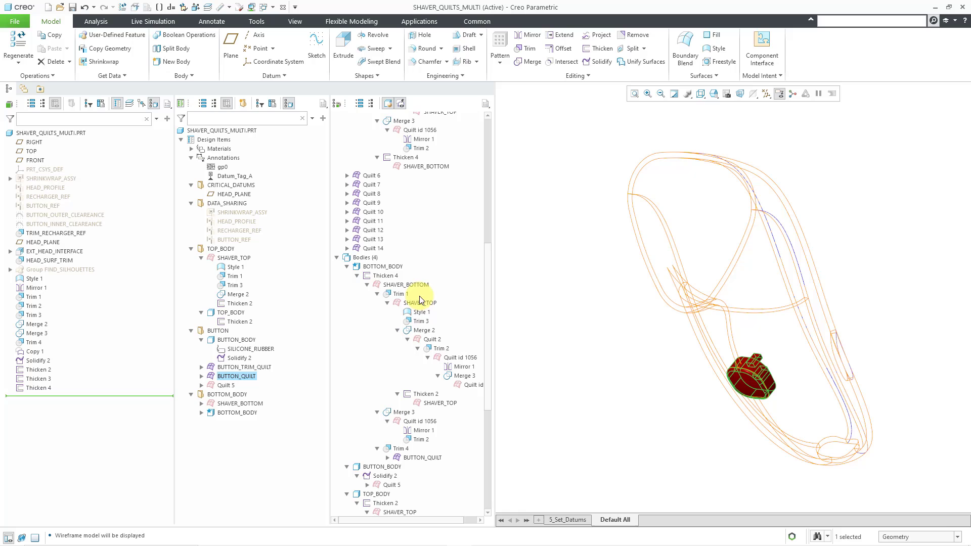
{"action": "left_click", "coordinate": [394, 267]}
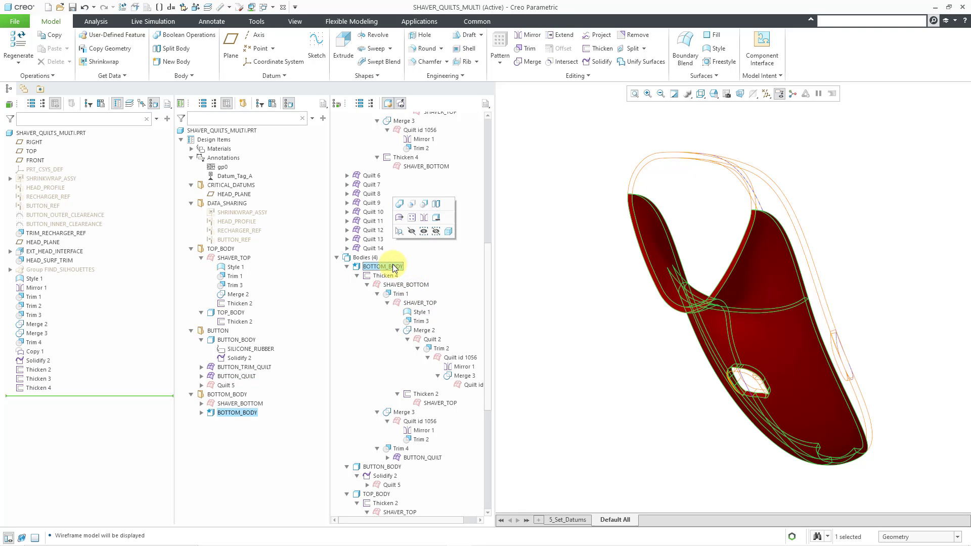
{"action": "left_click", "coordinate": [419, 286]}
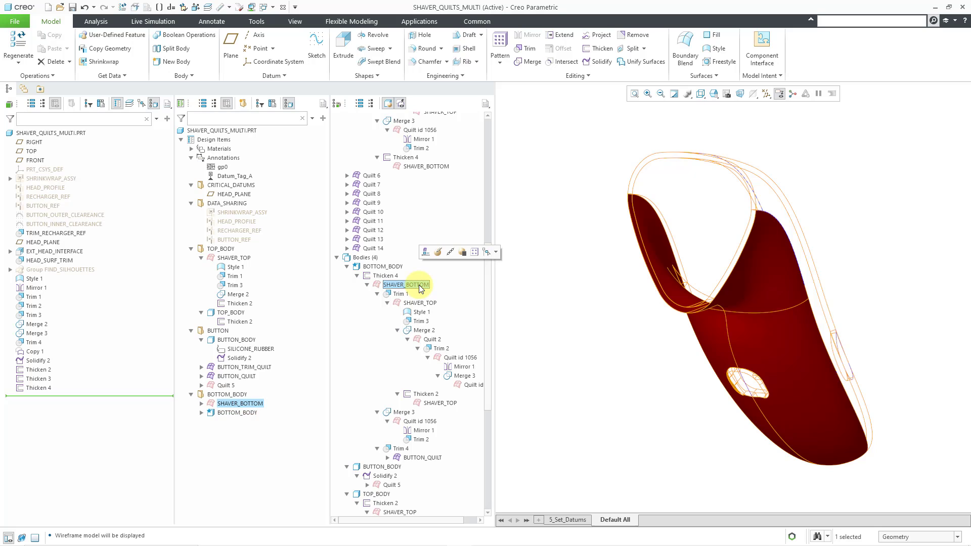
{"action": "scroll", "coordinate": [420, 299], "scroll_direction": "down", "scroll_amount": 4}
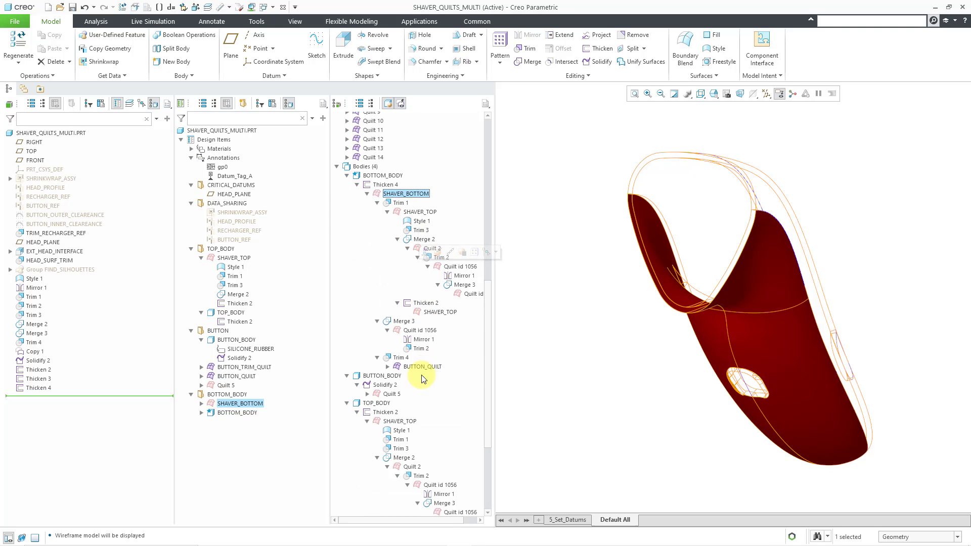
{"action": "left_click", "coordinate": [399, 421]}
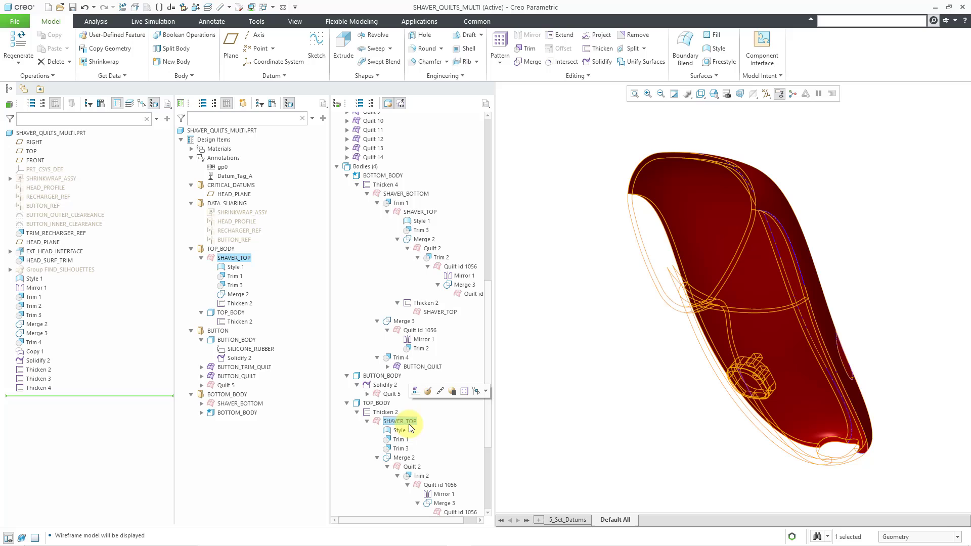
{"action": "left_click", "coordinate": [383, 404]}
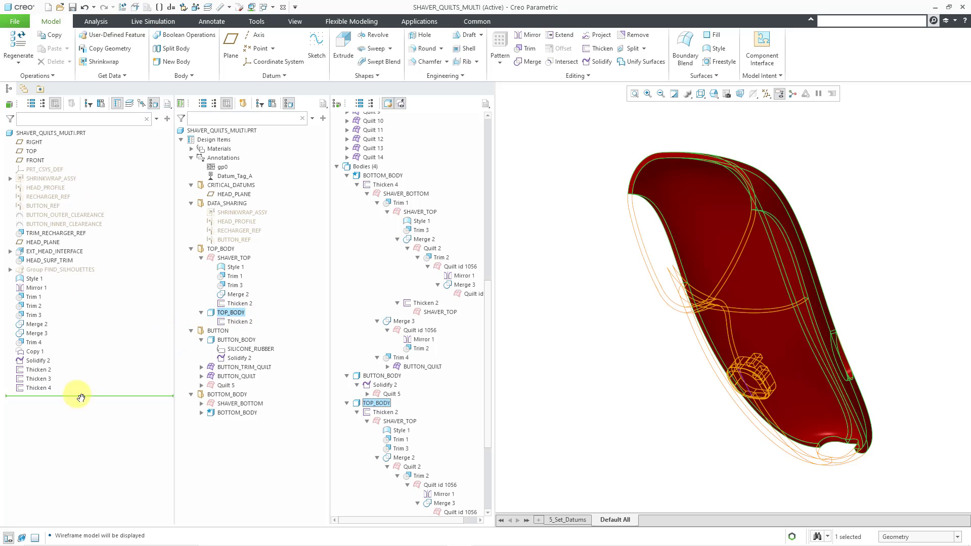
Step: Switch the display style to Shading With Edges and pick the shaver's lower surface to find its feature
{"action": "left_click", "coordinate": [531, 293]}
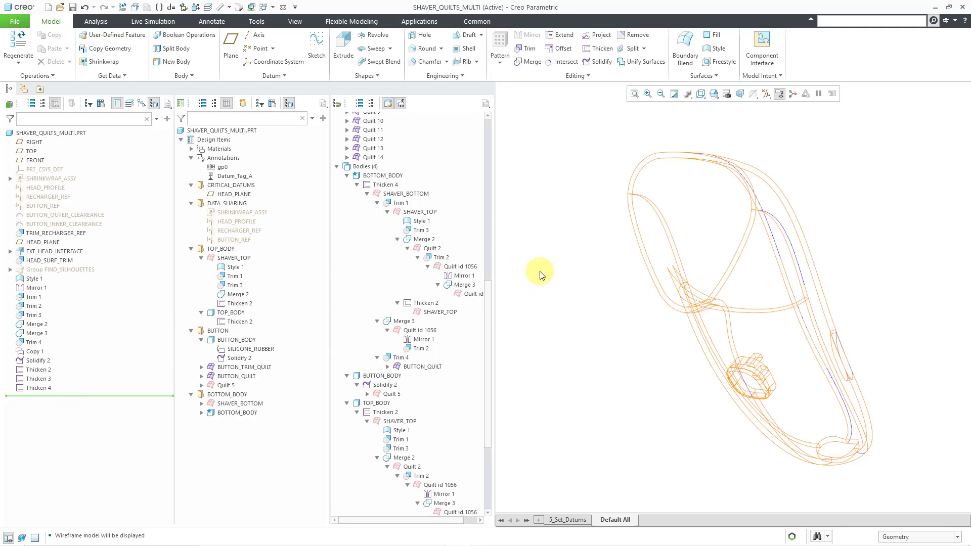
{"action": "left_click", "coordinate": [705, 95]}
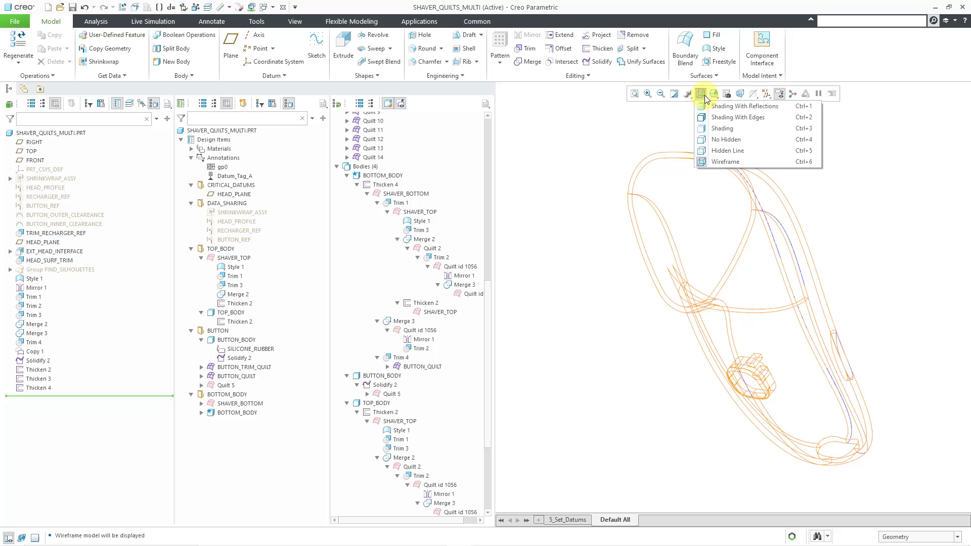
{"action": "left_click", "coordinate": [715, 117]}
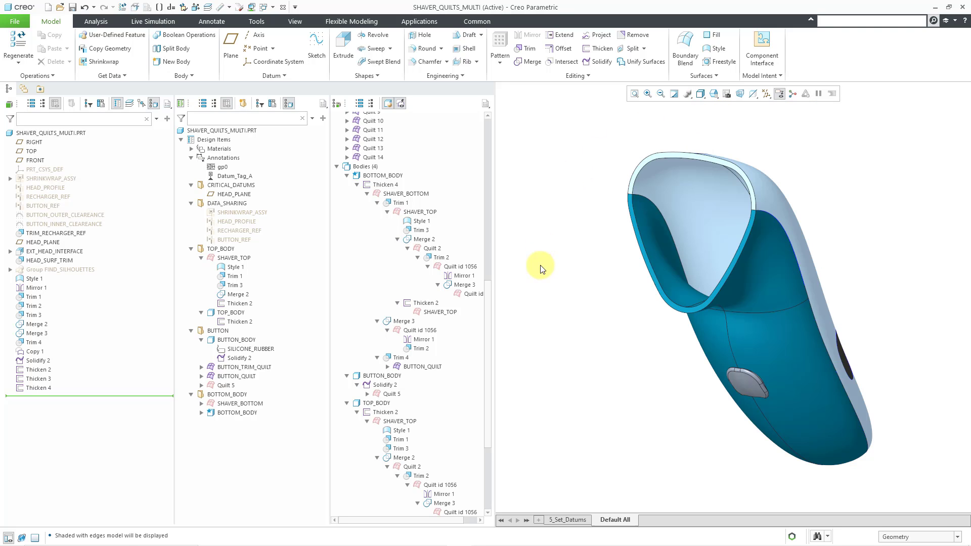
{"action": "left_click", "coordinate": [768, 340]}
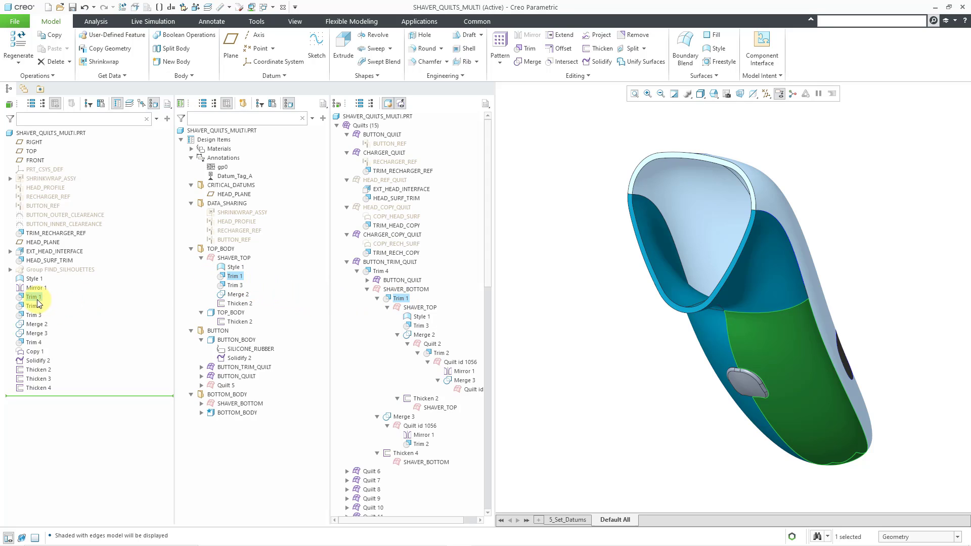
{"action": "left_click", "coordinate": [554, 312]}
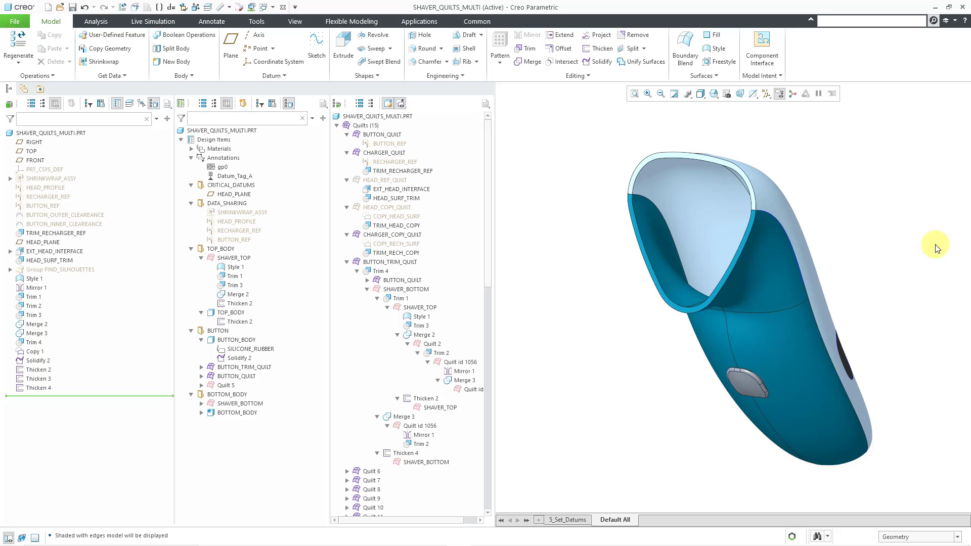
{"action": "left_click", "coordinate": [782, 202]}
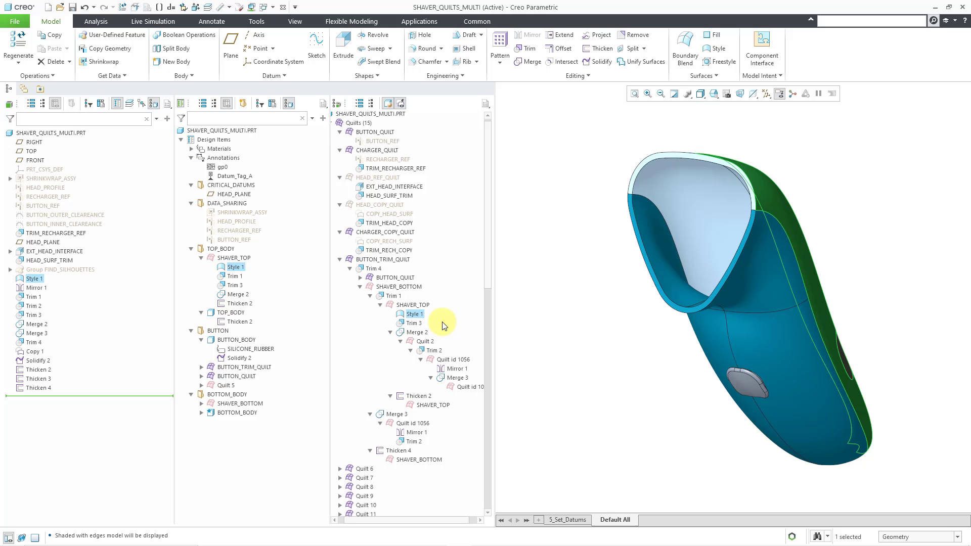
{"action": "left_click", "coordinate": [609, 311]}
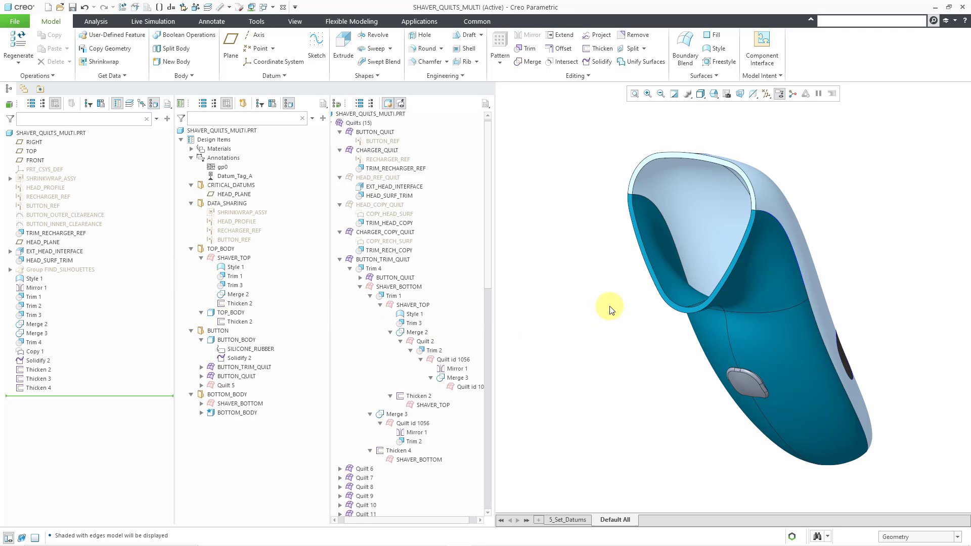
{"action": "left_click", "coordinate": [706, 200]}
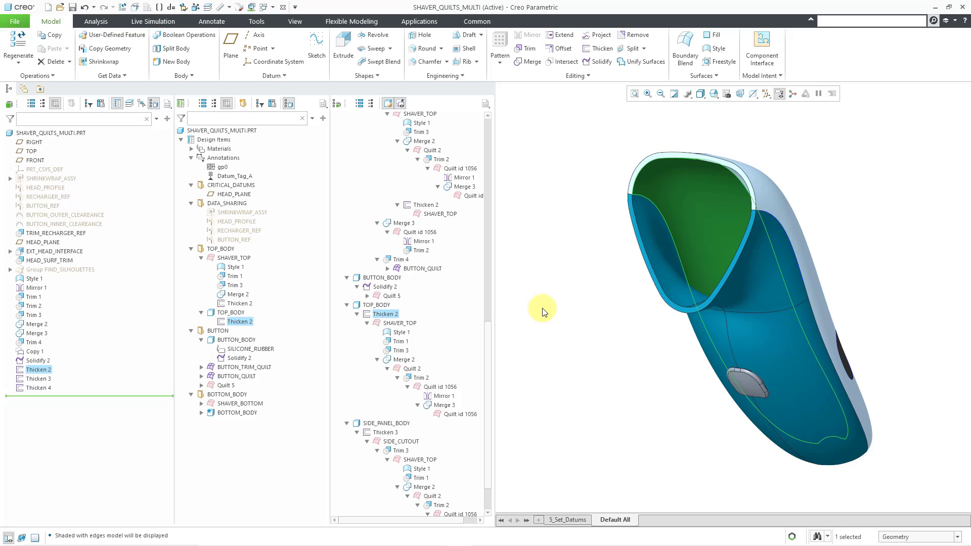
{"action": "left_click", "coordinate": [573, 297]}
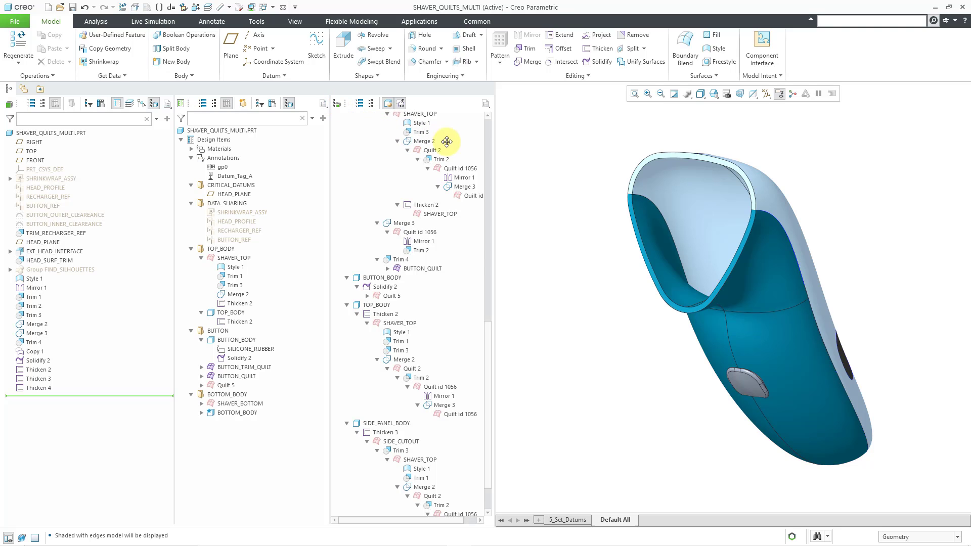
Step: Float both trees, re-dock the Design Tree, and dock the evolution tree beneath it
{"action": "left_click_drag", "start_coordinate": [447, 141], "coordinate": [797, 95]}
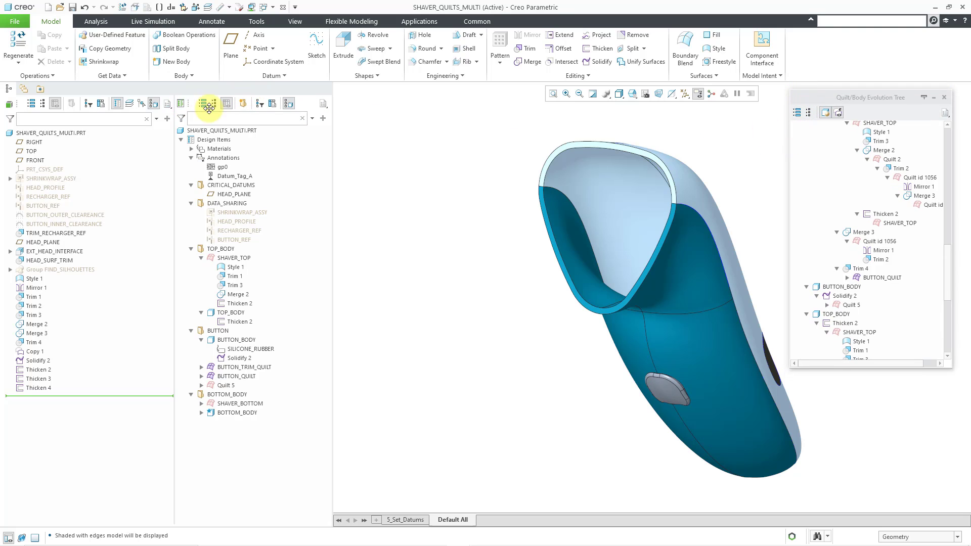
{"action": "left_click_drag", "start_coordinate": [209, 108], "coordinate": [250, 123]}
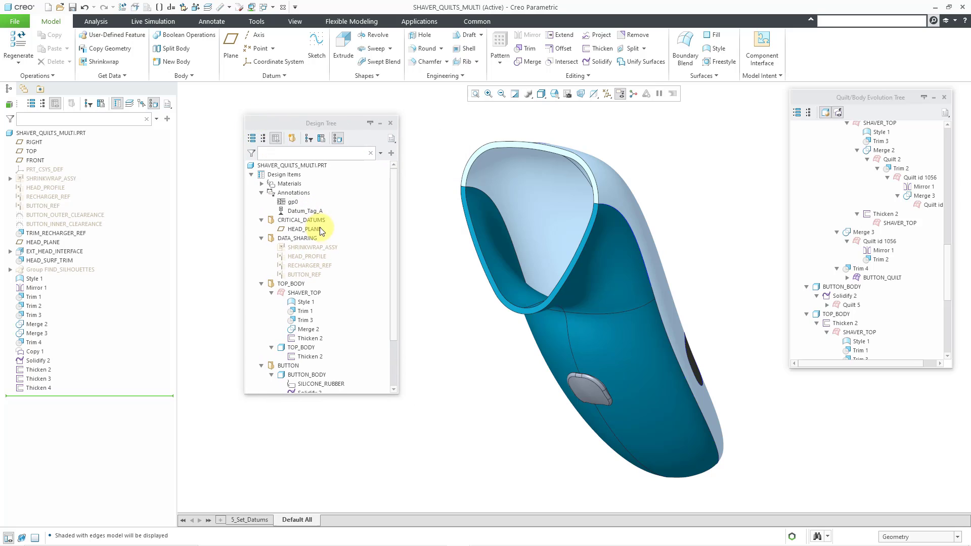
{"action": "left_click", "coordinate": [370, 123]}
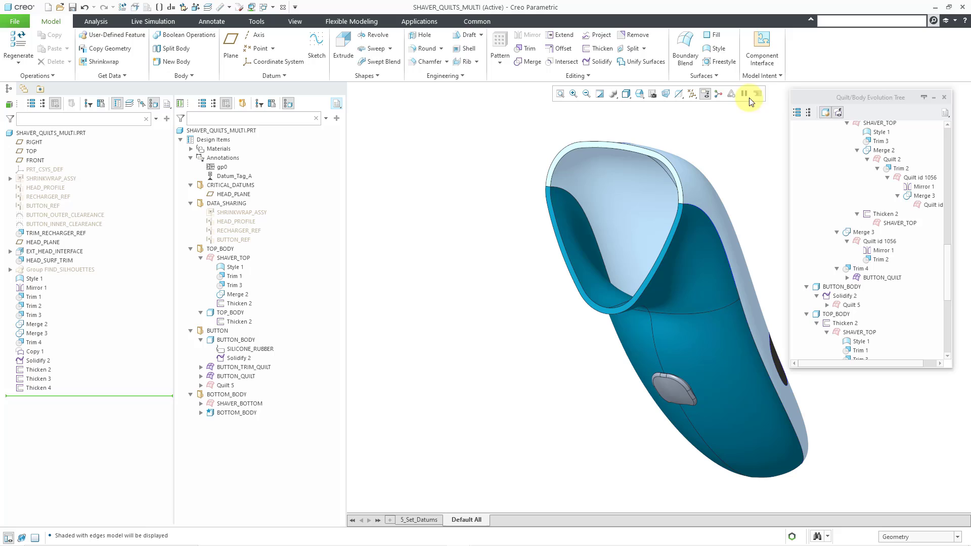
{"action": "left_click", "coordinate": [821, 97]}
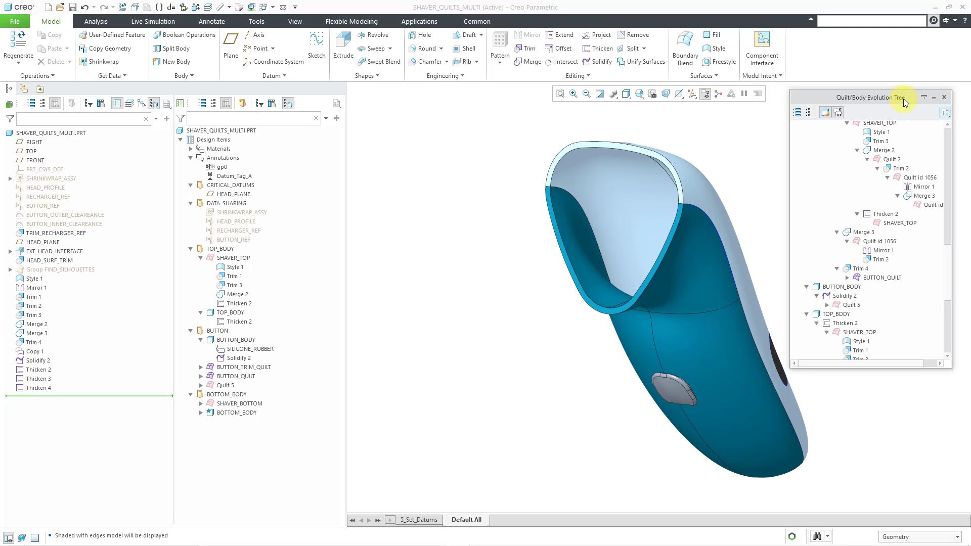
{"action": "left_click_drag", "start_coordinate": [873, 96], "coordinate": [274, 337]}
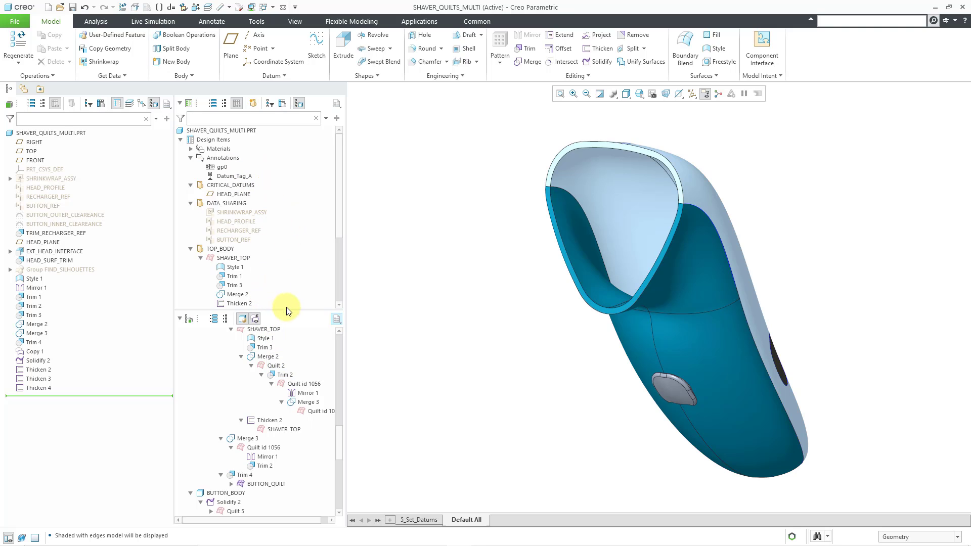
{"action": "left_click_drag", "start_coordinate": [343, 440], "coordinate": [341, 348]}
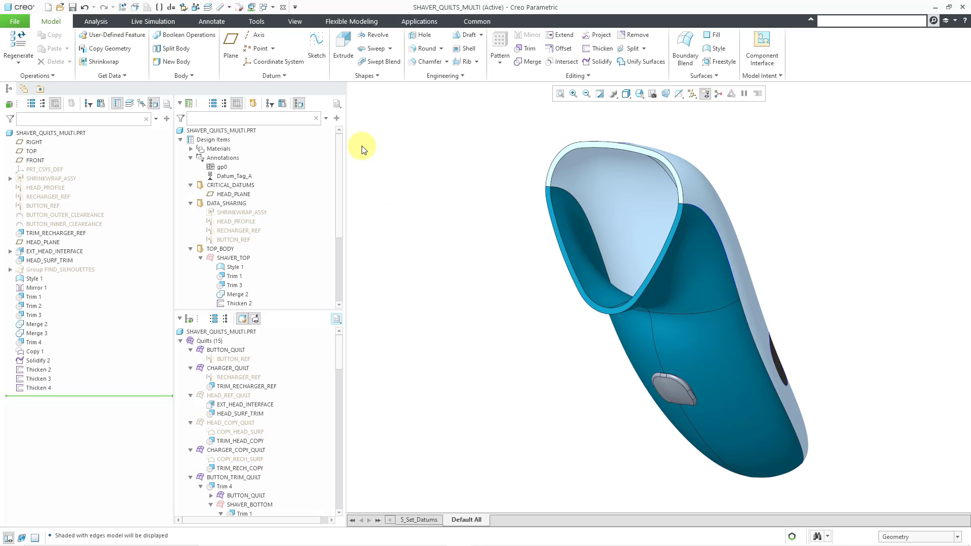
Step: Close the Quilt/Body Evolution Tree and Design Tree panes, returning Design Items to the single model tree
{"action": "left_click", "coordinate": [302, 107]}
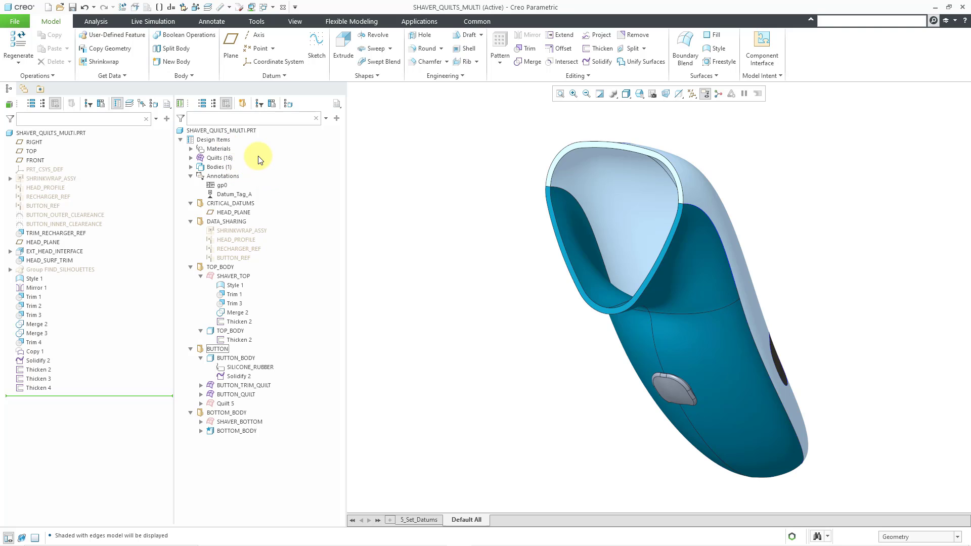
{"action": "left_click", "coordinate": [119, 105]}
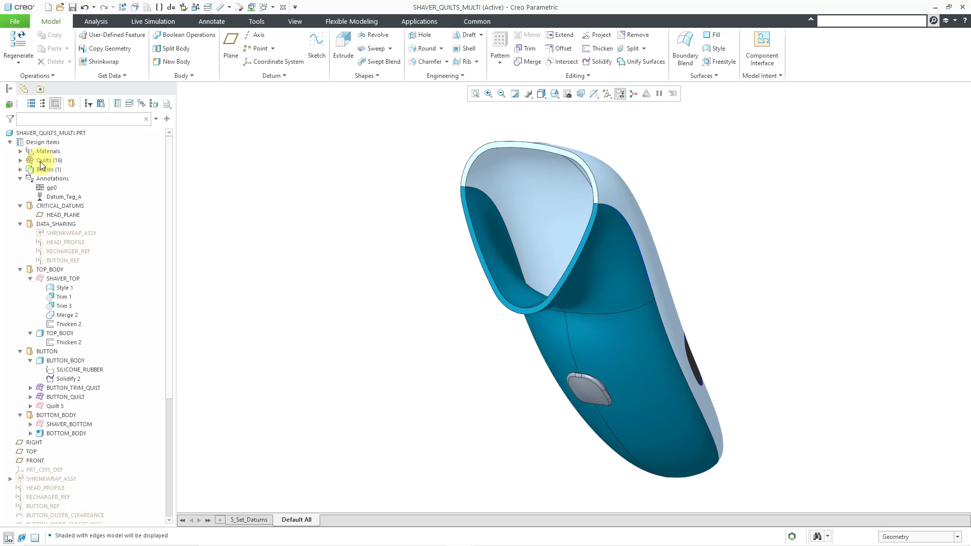